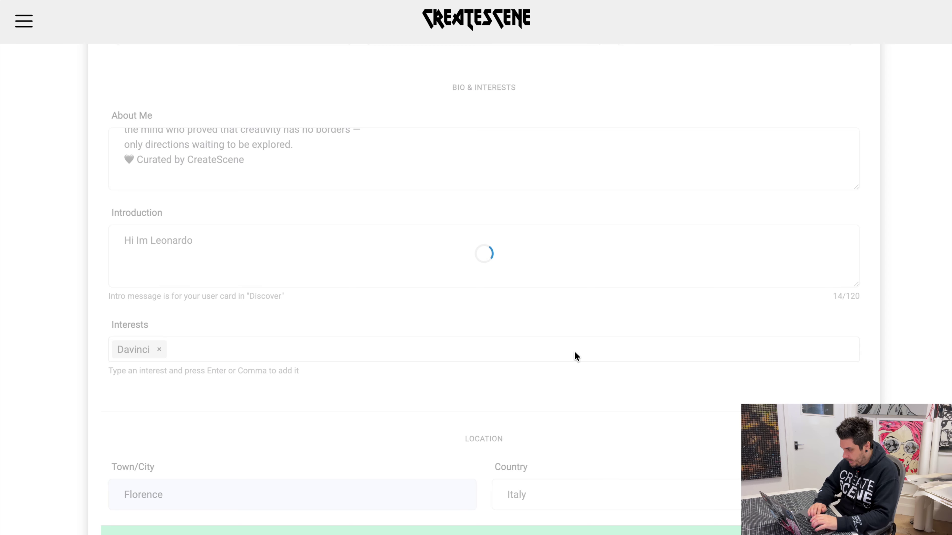
- Choose the Art Scene with its Painting and Illustration categories, plus Portrait Painting within Painting
scroll(633, 352, "down", 1)
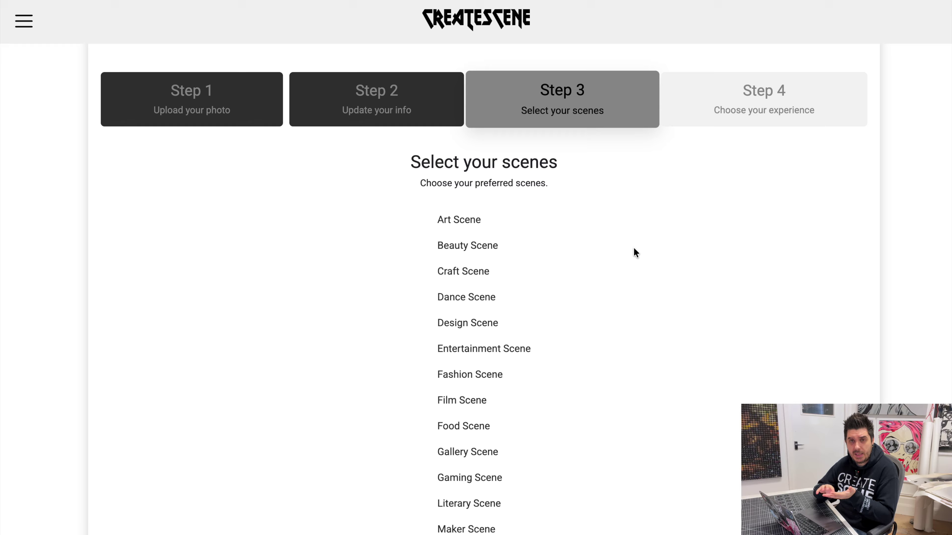
left_click(449, 220)
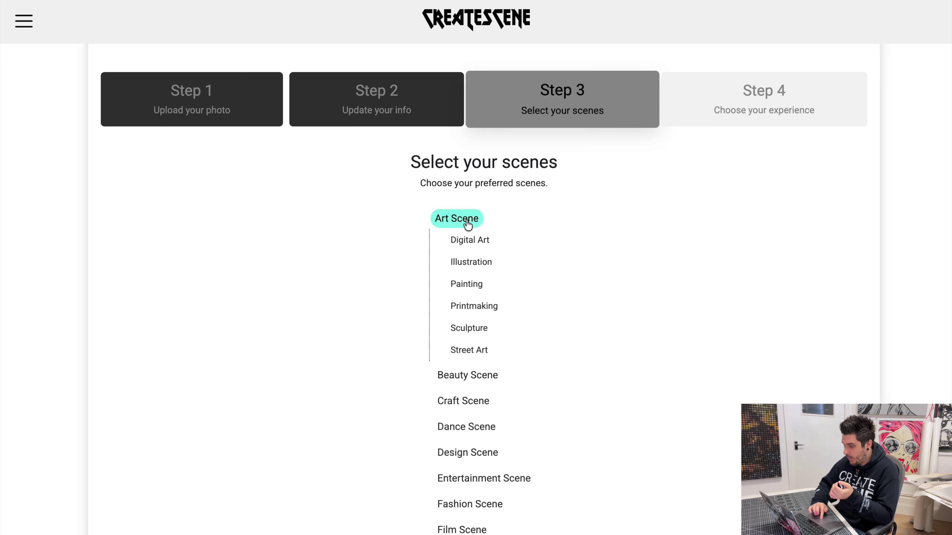
left_click(476, 282)
left_click(457, 260)
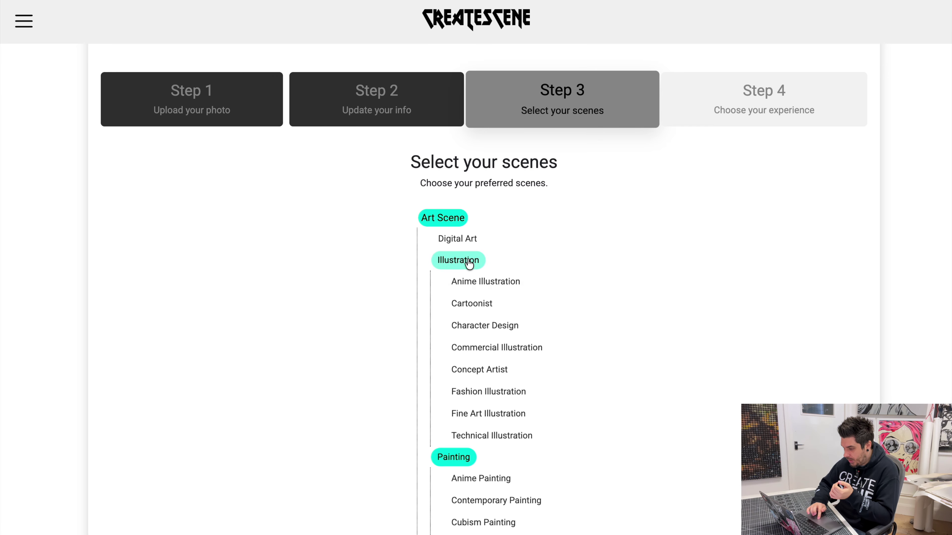
scroll(509, 425, "down", 5)
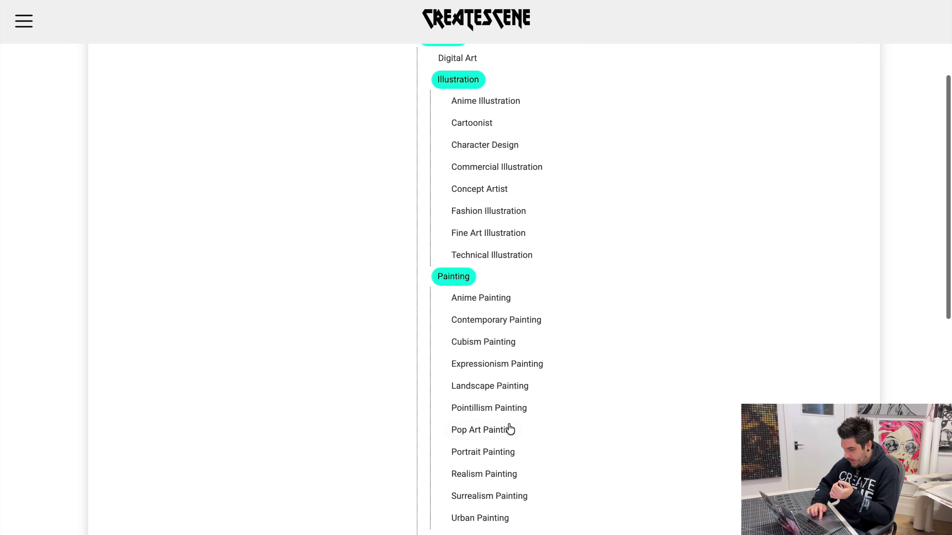
left_click(495, 454)
- Add the Performance Scene to the preferred scenes and choose Set Designers within it
scroll(495, 454, "down", 7)
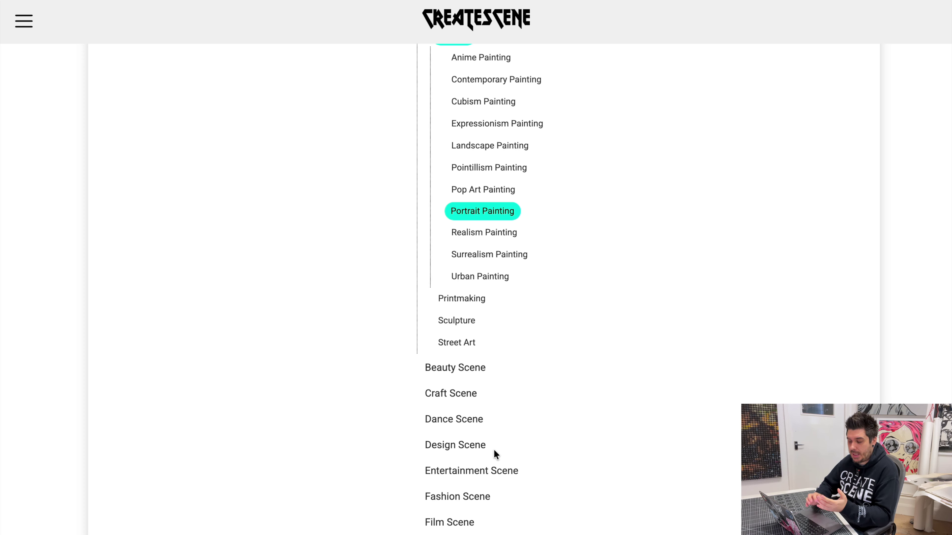
scroll(495, 453, "down", 4)
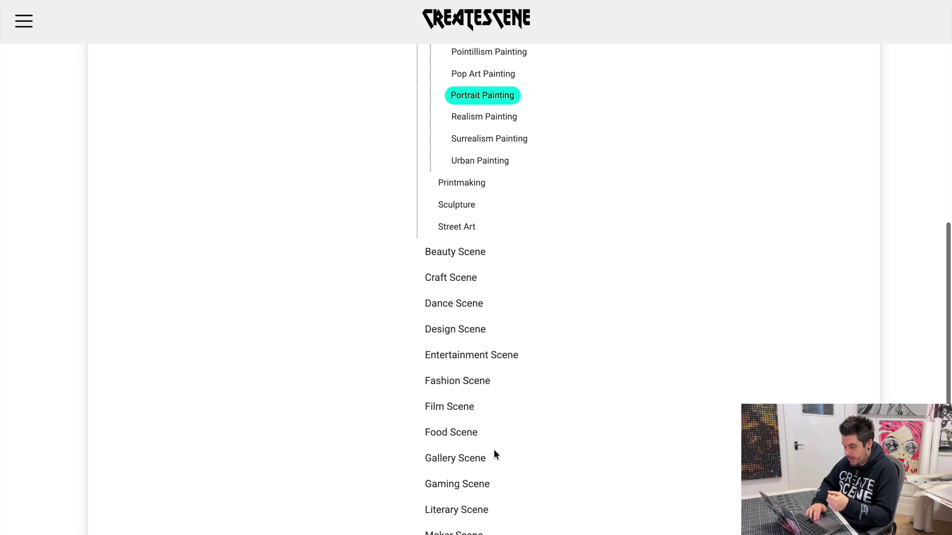
scroll(494, 453, "down", 7)
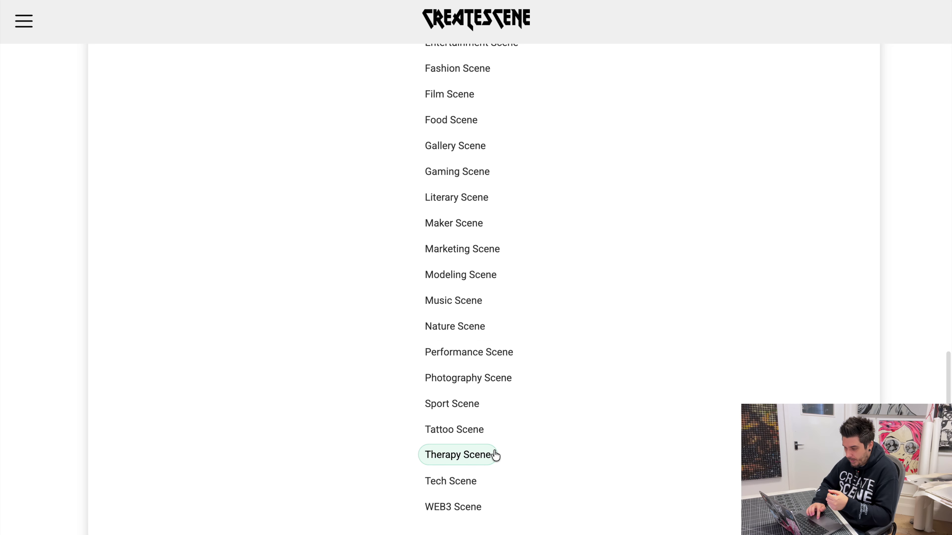
left_click(500, 361)
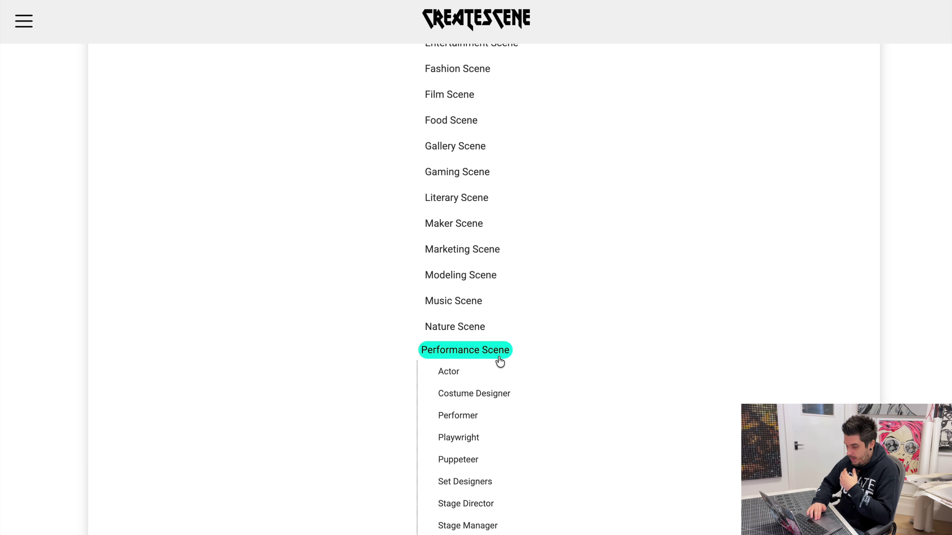
scroll(500, 362, "down", 1)
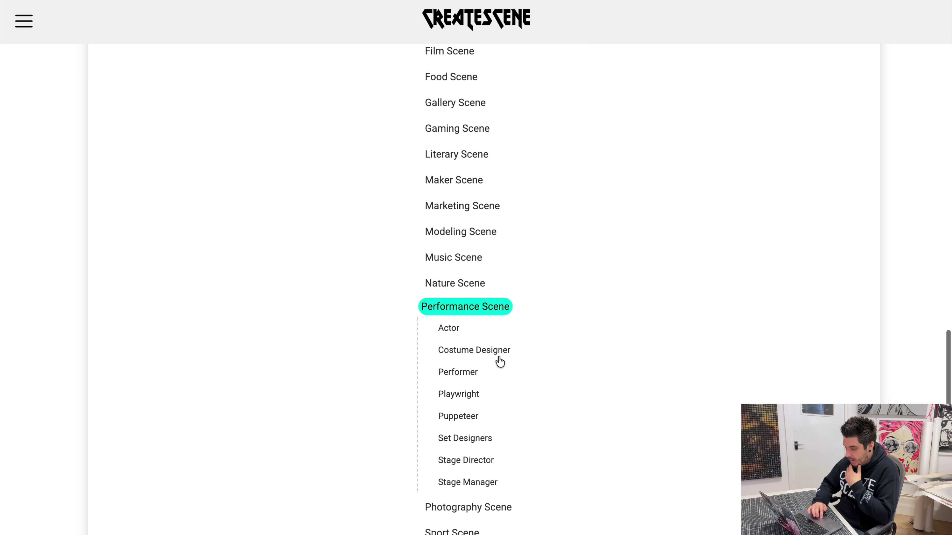
left_click(463, 439)
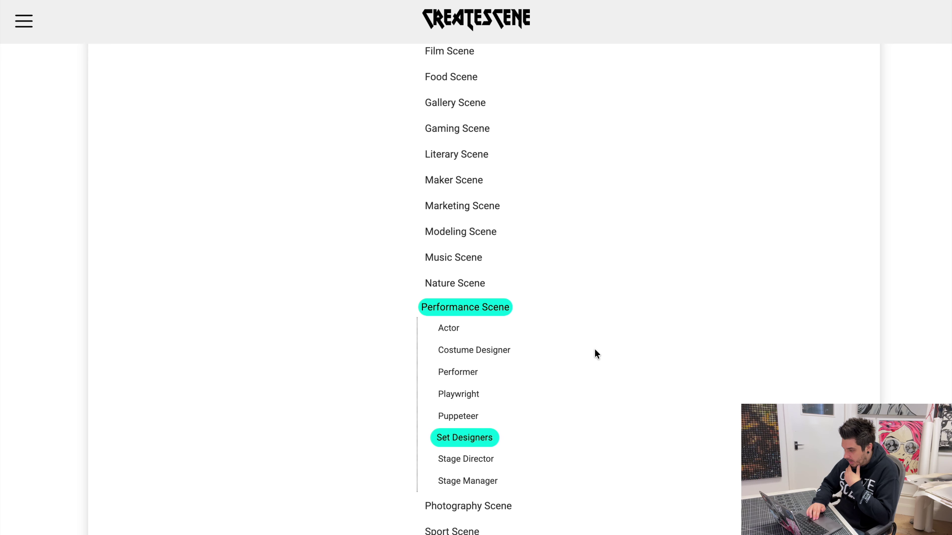
- Add the Tech Scene with Engineer and Inventor, and continue to the choice of starting experience
scroll(598, 354, "down", 3)
scroll(597, 354, "down", 1)
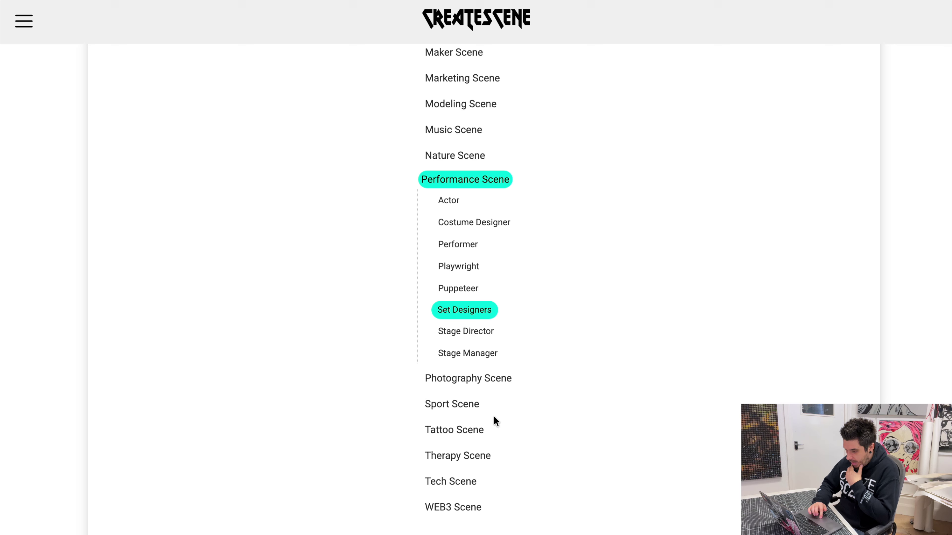
left_click(460, 484)
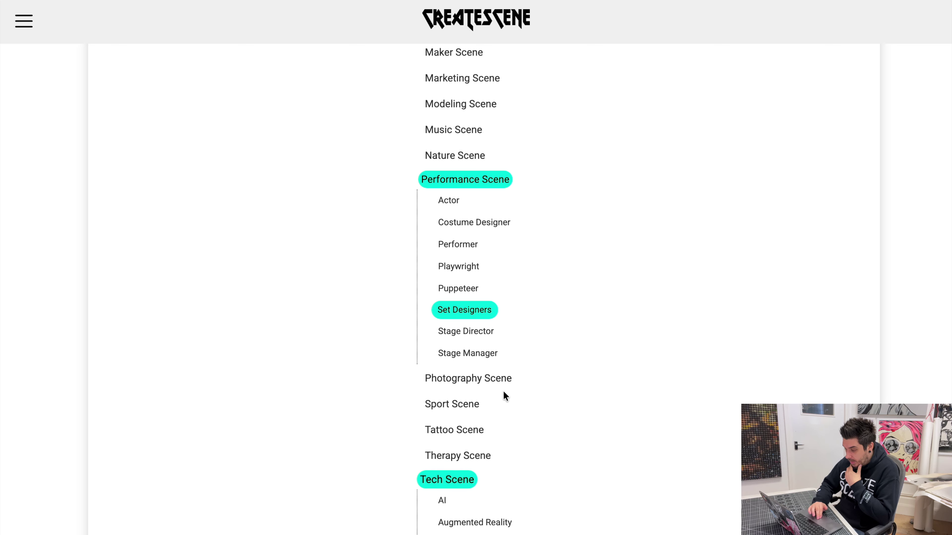
scroll(503, 394, "down", 7)
left_click(468, 411)
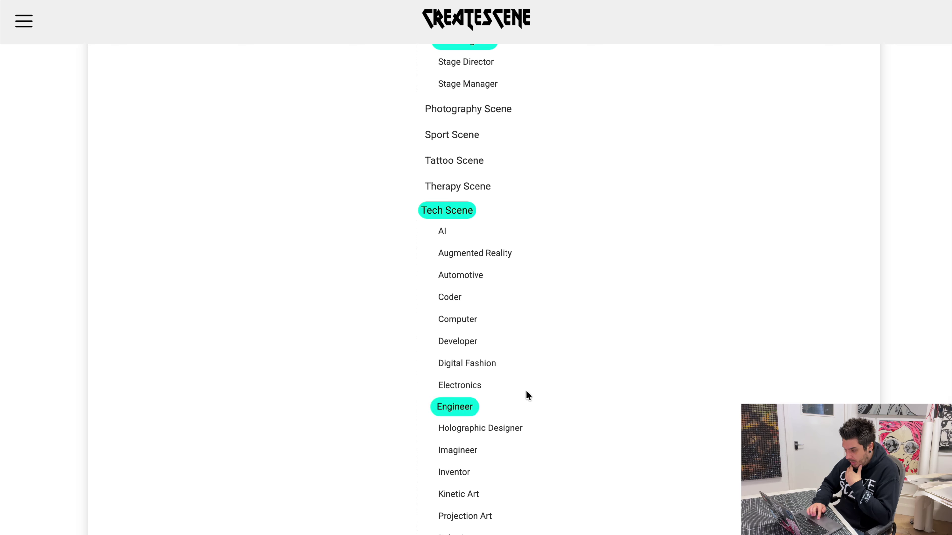
left_click(464, 476)
scroll(585, 444, "down", 3)
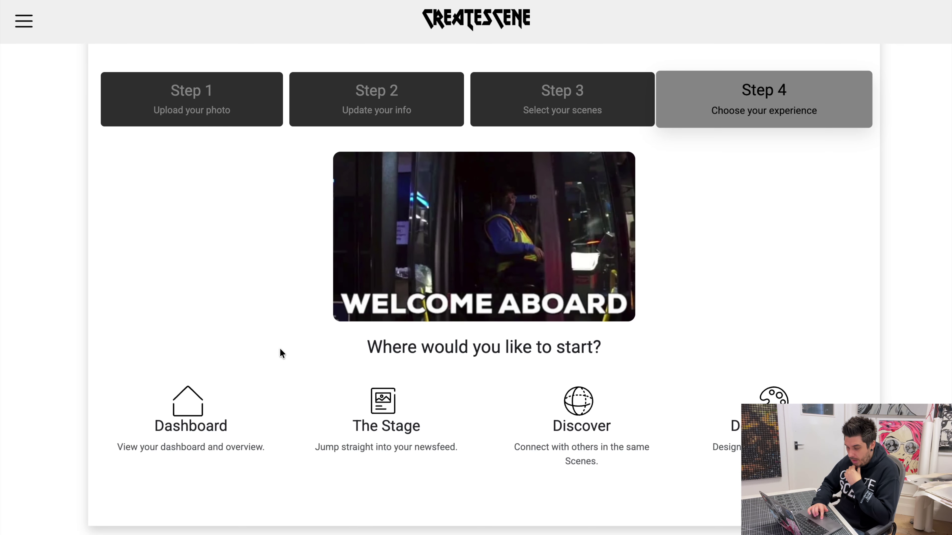
- Open the profile customisation from the Dashboard and upload the Mona Lisa JPG from the DA VINCI folder as background image
left_click(188, 398)
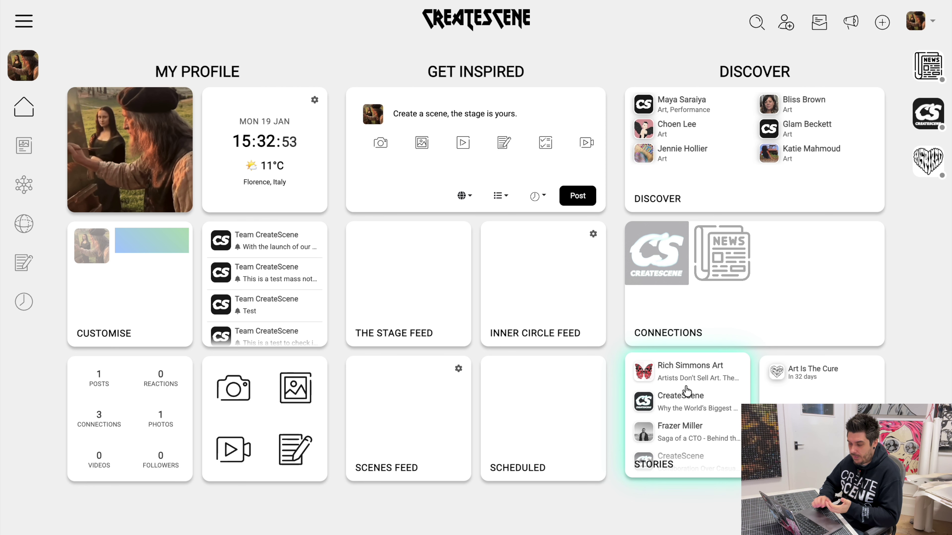
left_click(134, 287)
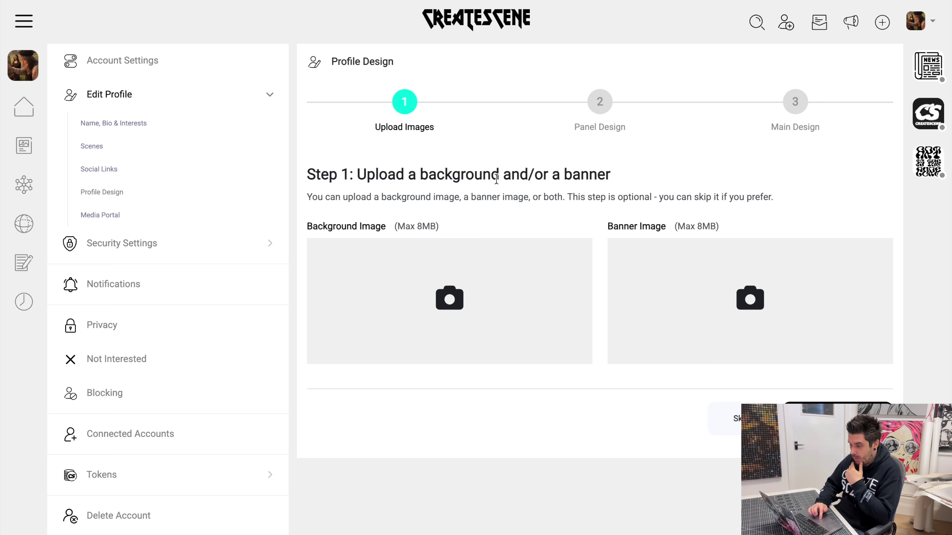
left_click(461, 302)
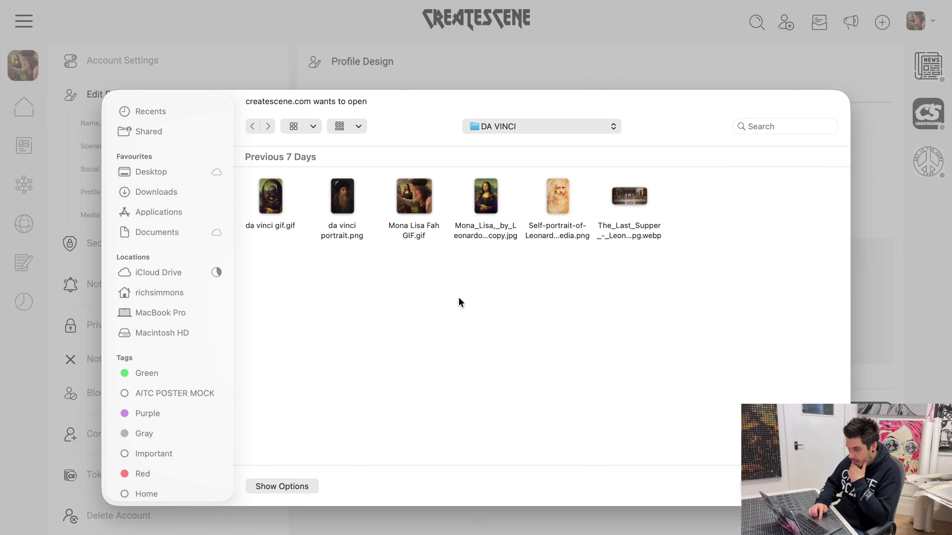
left_click(493, 196)
key("Return")
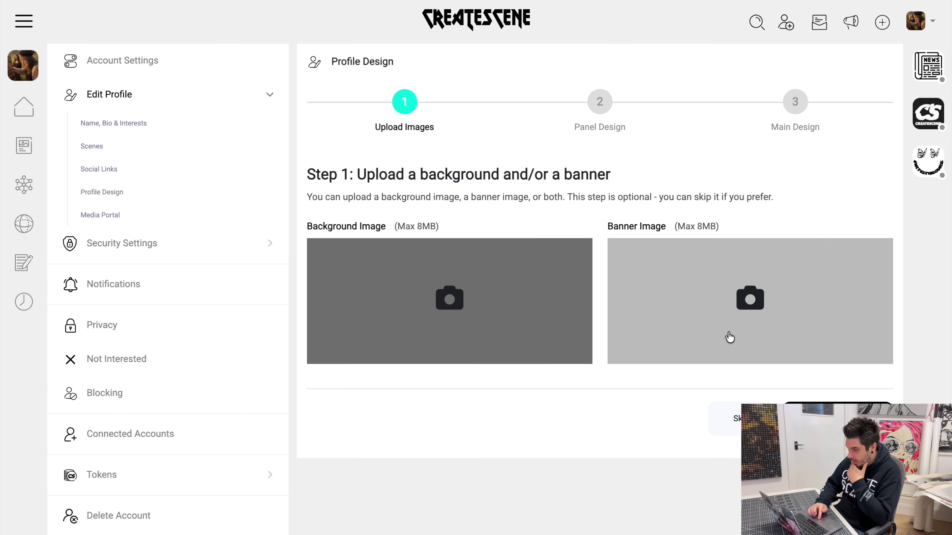
- Upload the Last Supper WebP file as the banner image and save both images to proceed to the panel design
left_click(733, 306)
left_click(623, 196)
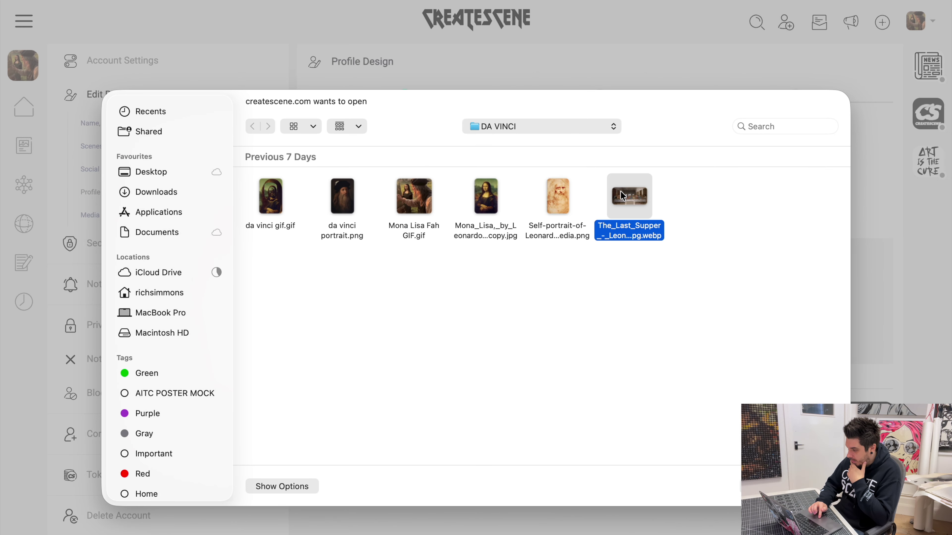
key("Return")
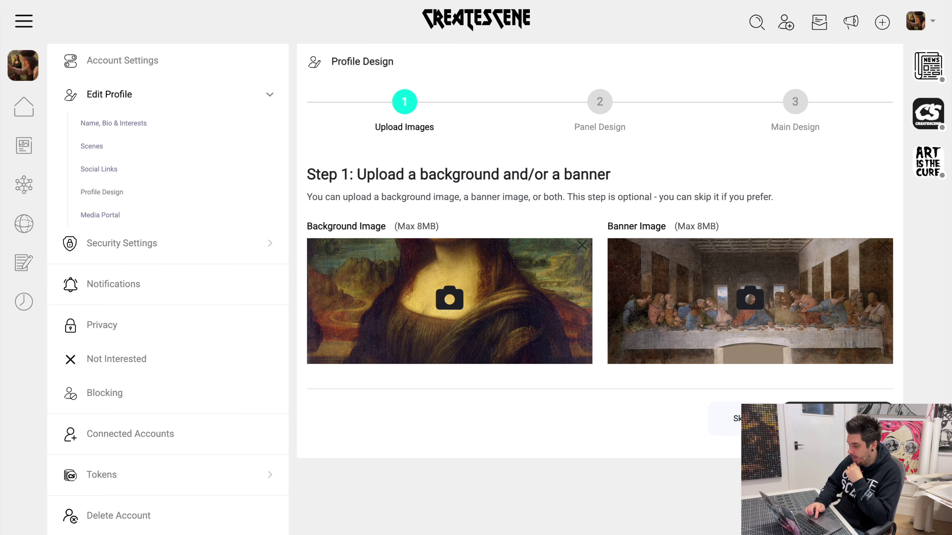
left_click(837, 419)
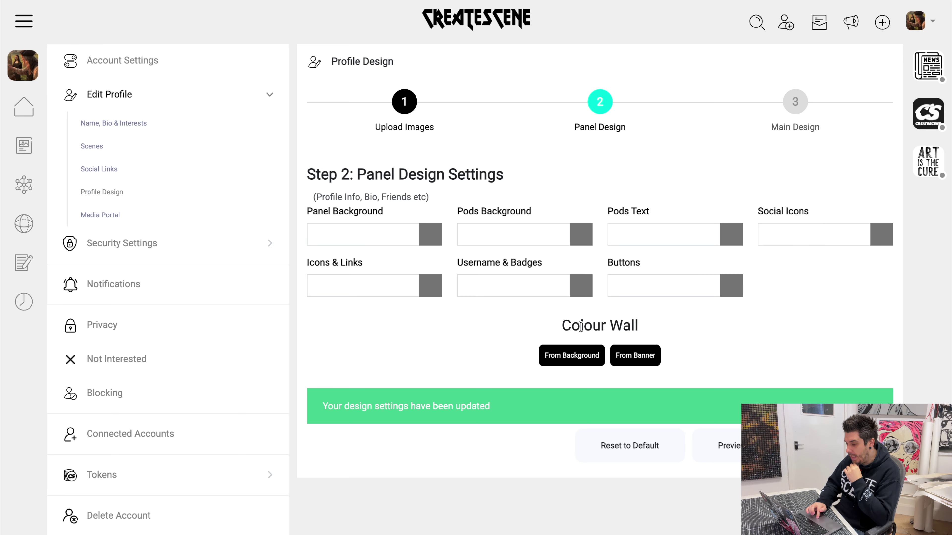
- Generate the colour wall from the background image and set the Panel Background colour to #572D15
left_click(579, 357)
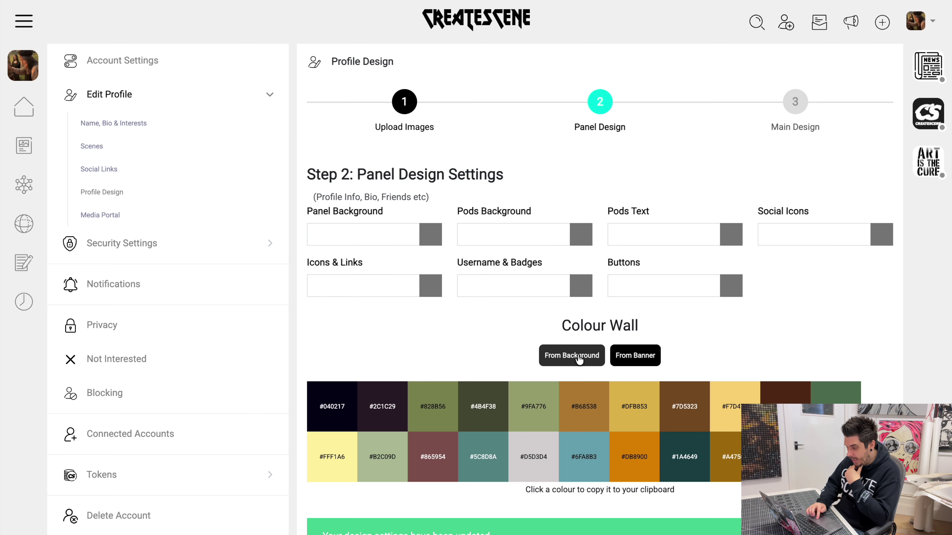
scroll(592, 397, "down", 1)
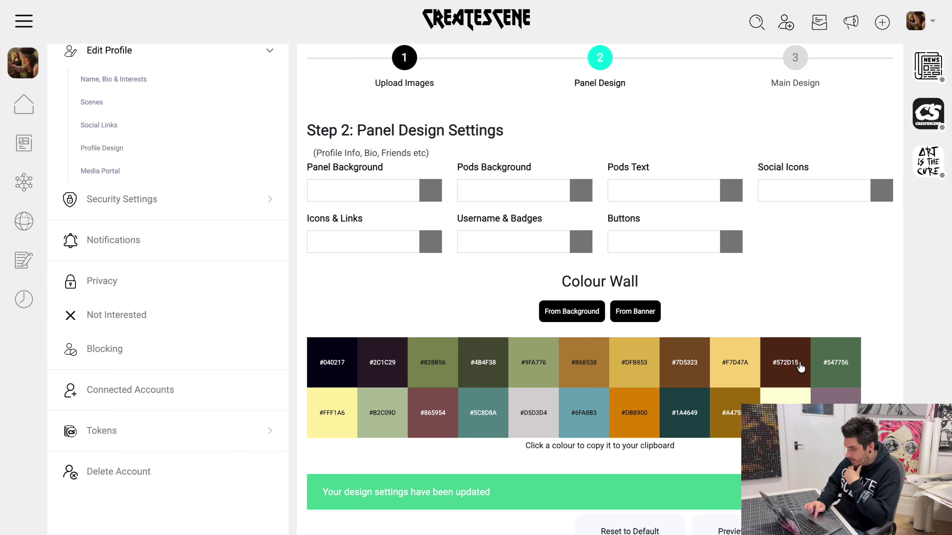
left_click(367, 192)
type("#572D15")
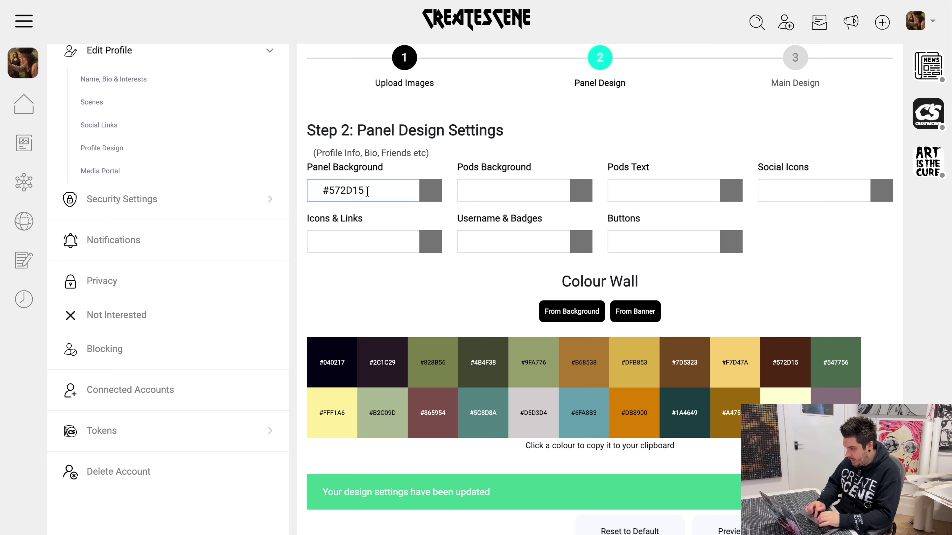
- Set the Pods Background colour to #547756 and the Pods Text colour to #FEFED8 using the colour wall
left_click(828, 359)
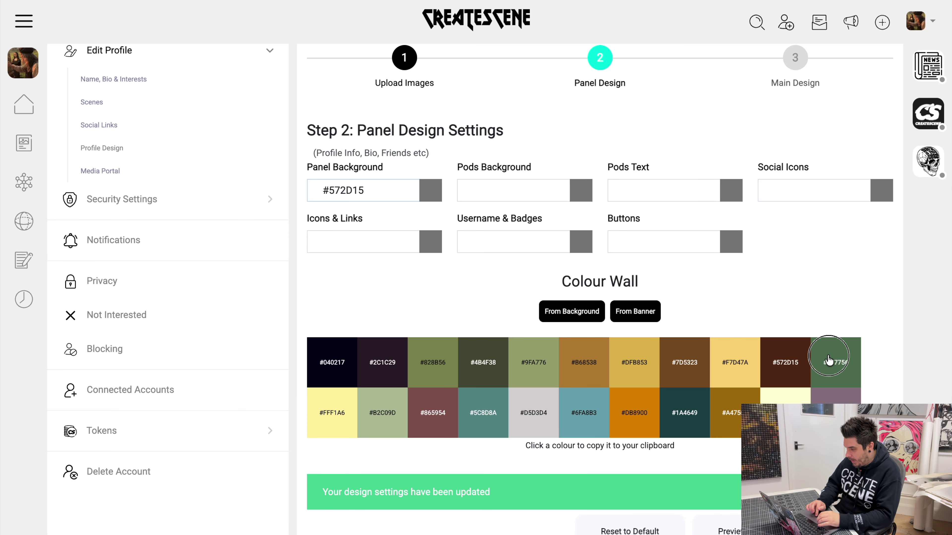
left_click(511, 192)
type("#547756")
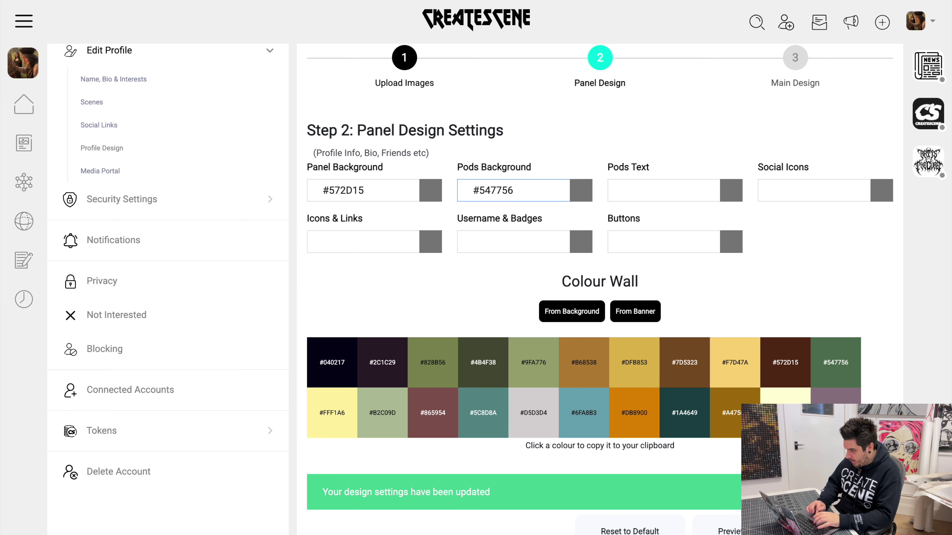
left_click(662, 198)
type("#FEFED3")
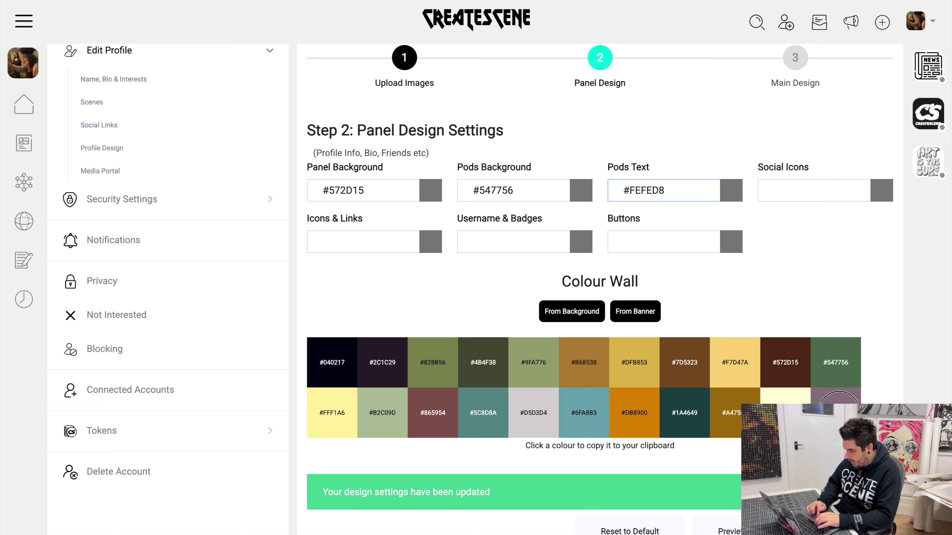
- Set Social Icons and Icons & Links to #8F7985, and Username & Badges to #040217
left_click(830, 189)
type("#8F7985")
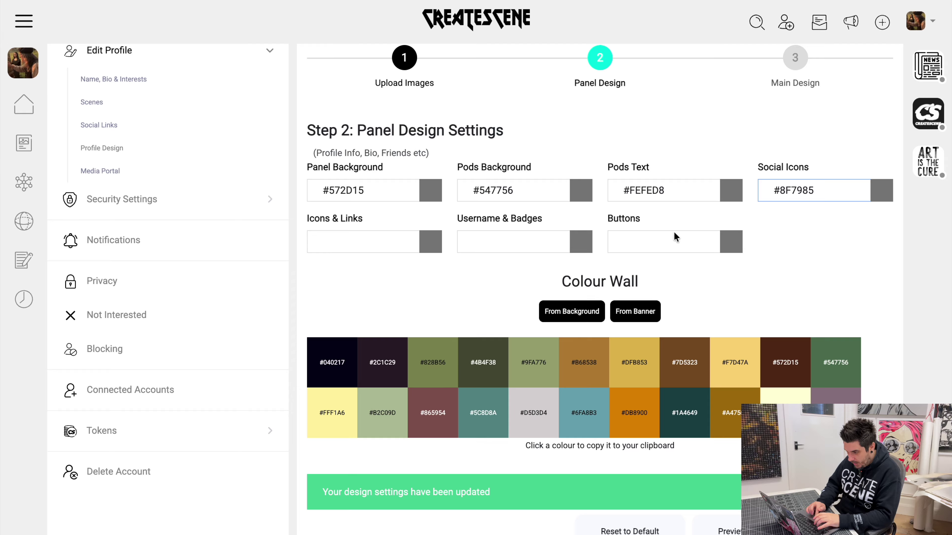
type("#8F7985")
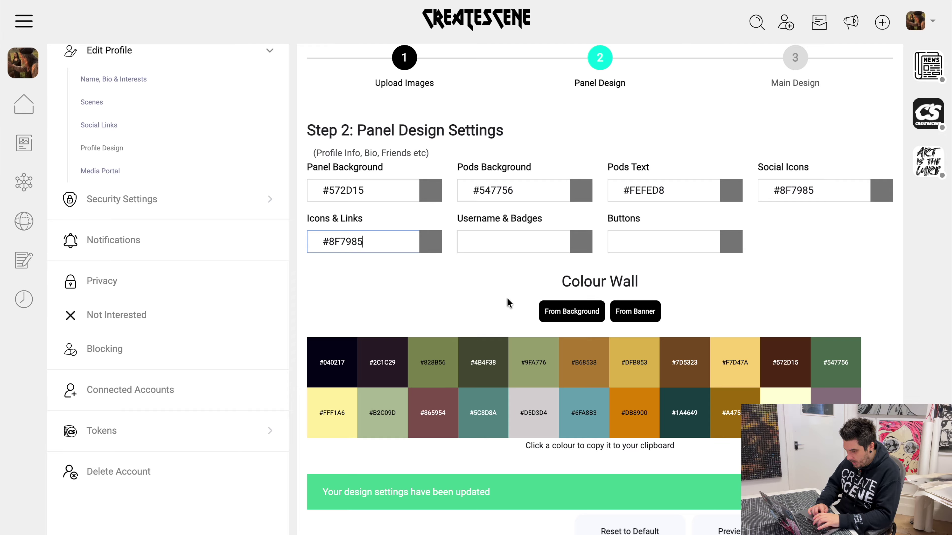
left_click(340, 363)
left_click(510, 241)
type("#040217")
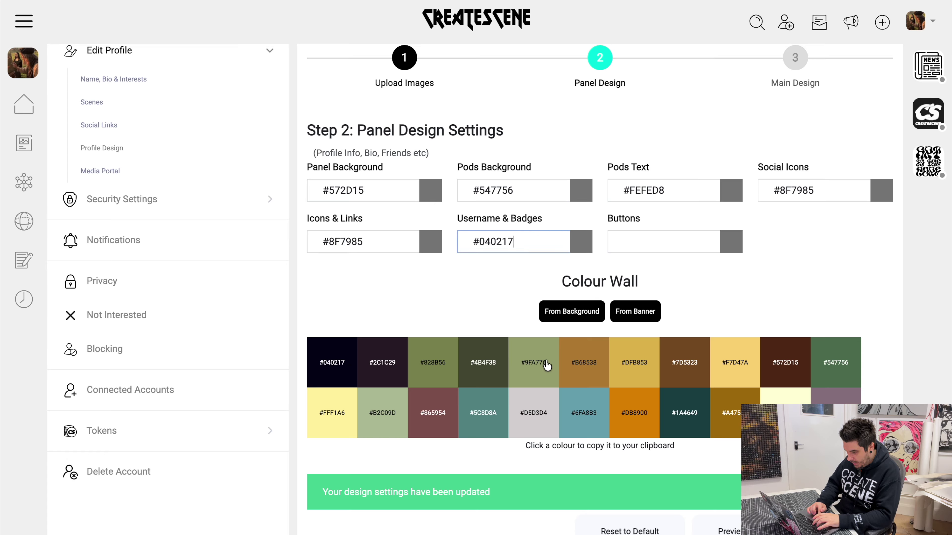
- Set the Buttons colour to #B2C09D from the colour wall and preview the profile design
left_click(392, 403)
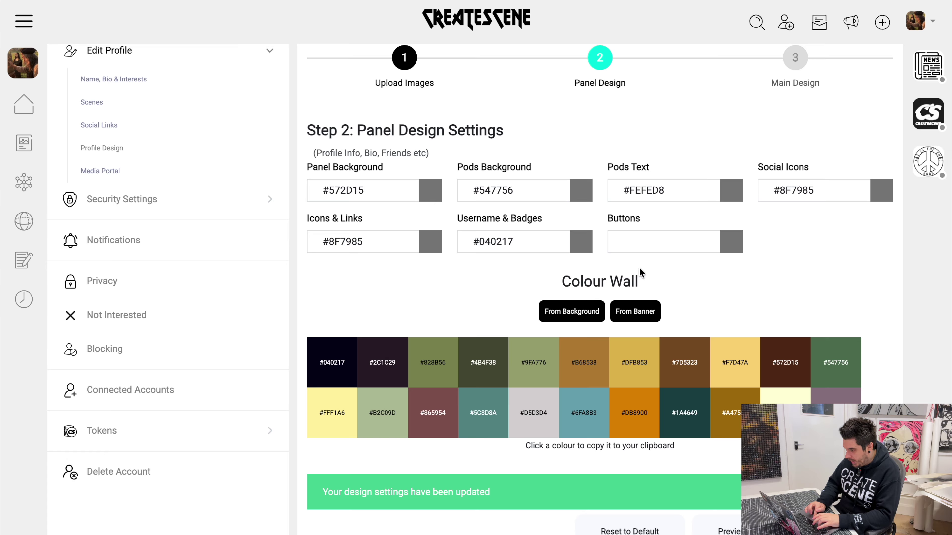
left_click(661, 245)
type("#B2C09D")
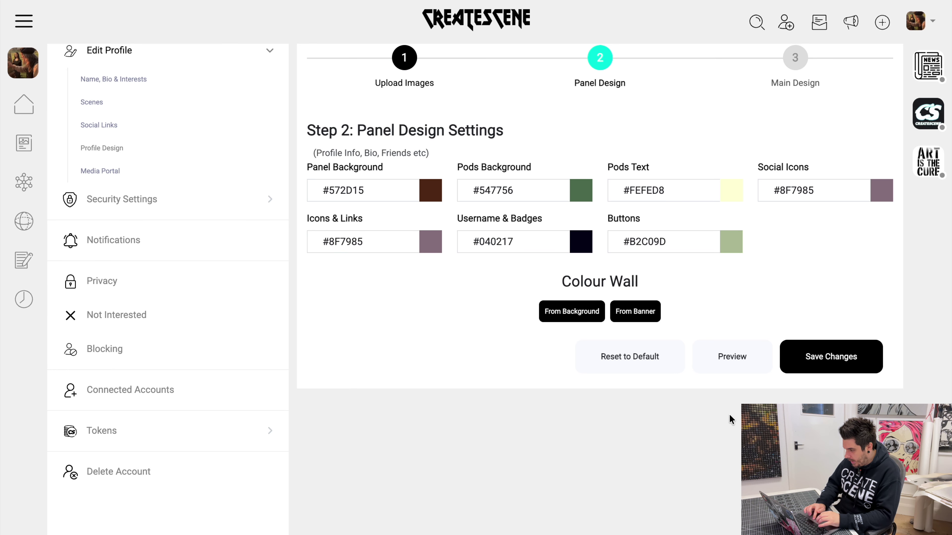
left_click(734, 359)
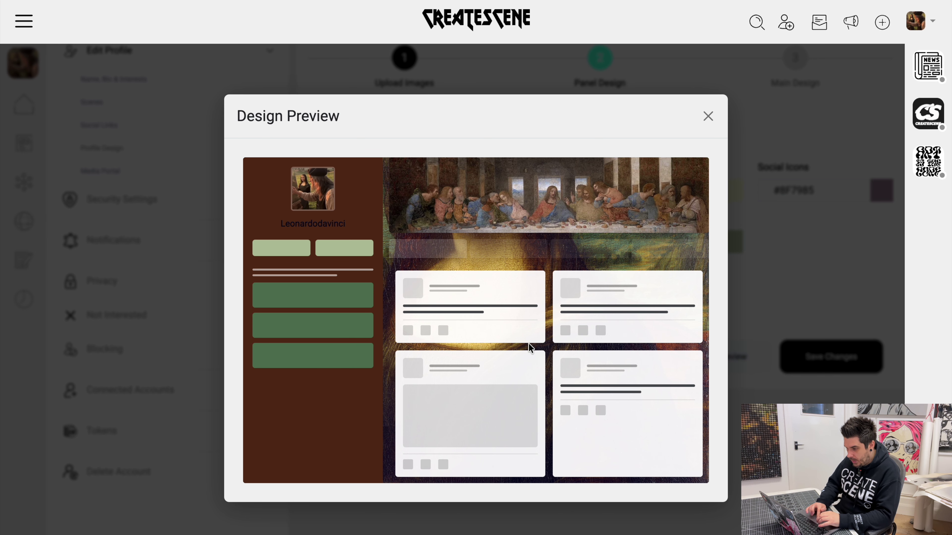